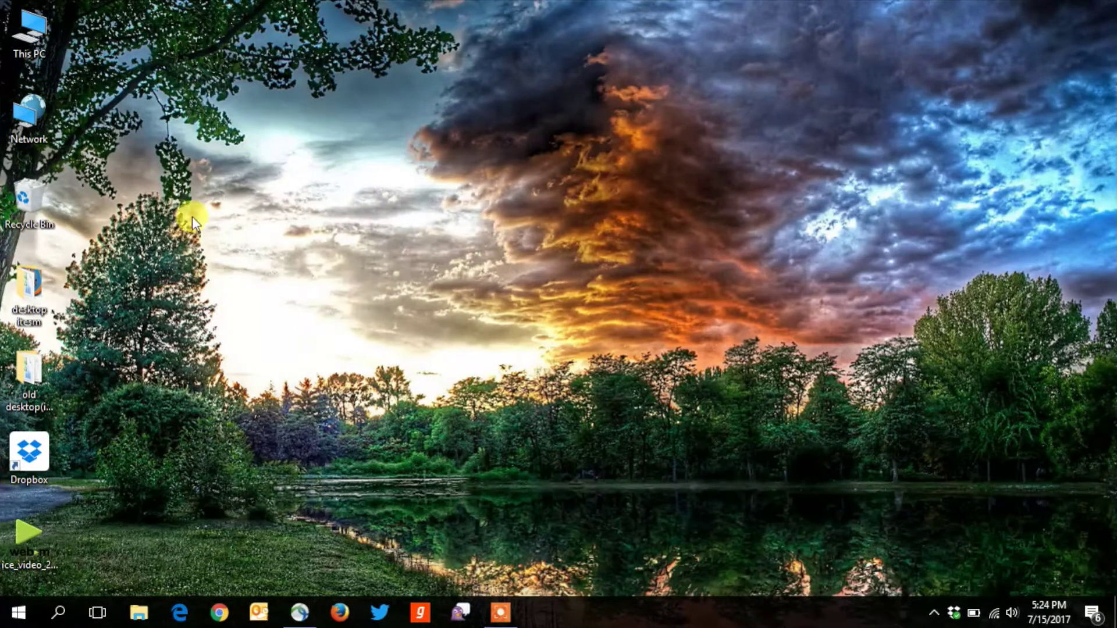
Search Microsoft Store for 'adobe photoshop' and open the Adobe Photoshop Express page.
left_click(58, 613)
type("s")
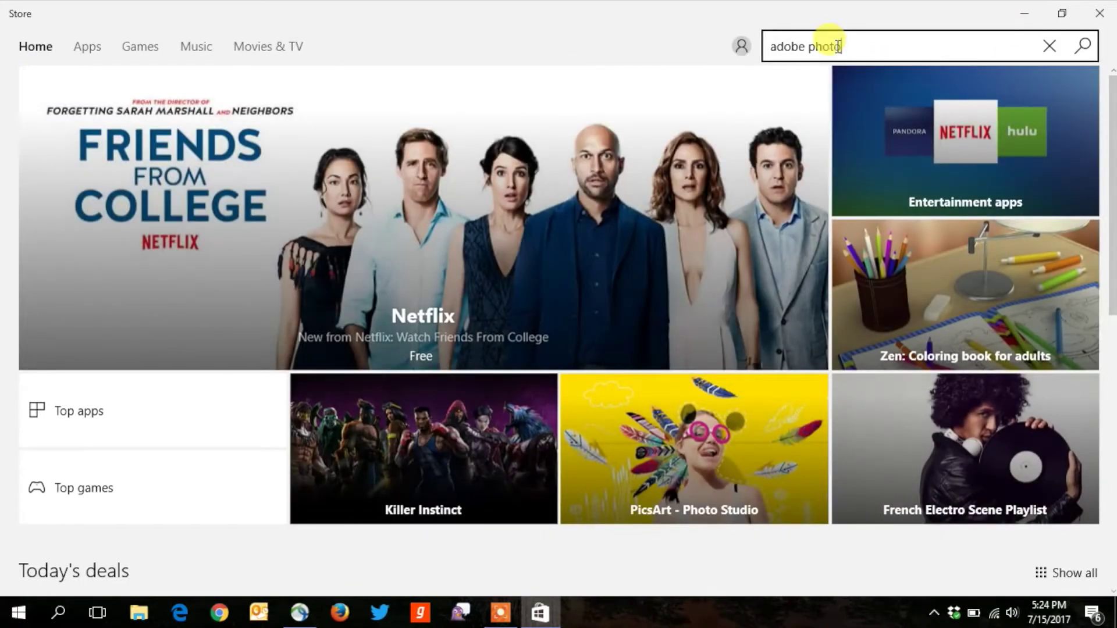
type("shop")
key("Return")
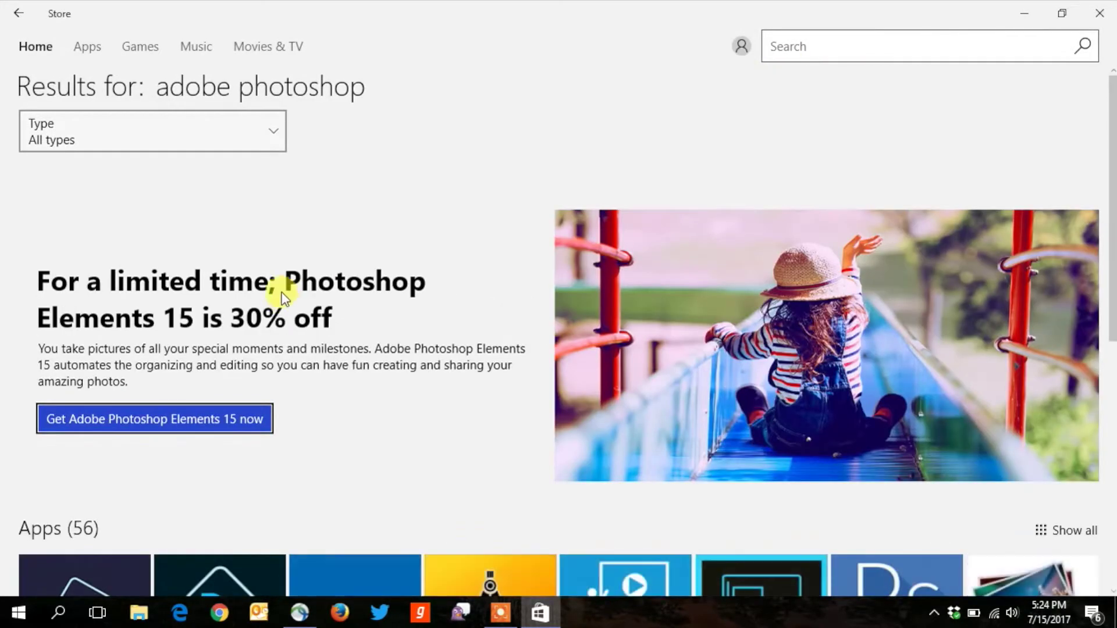
scroll(219, 263, "down", 3)
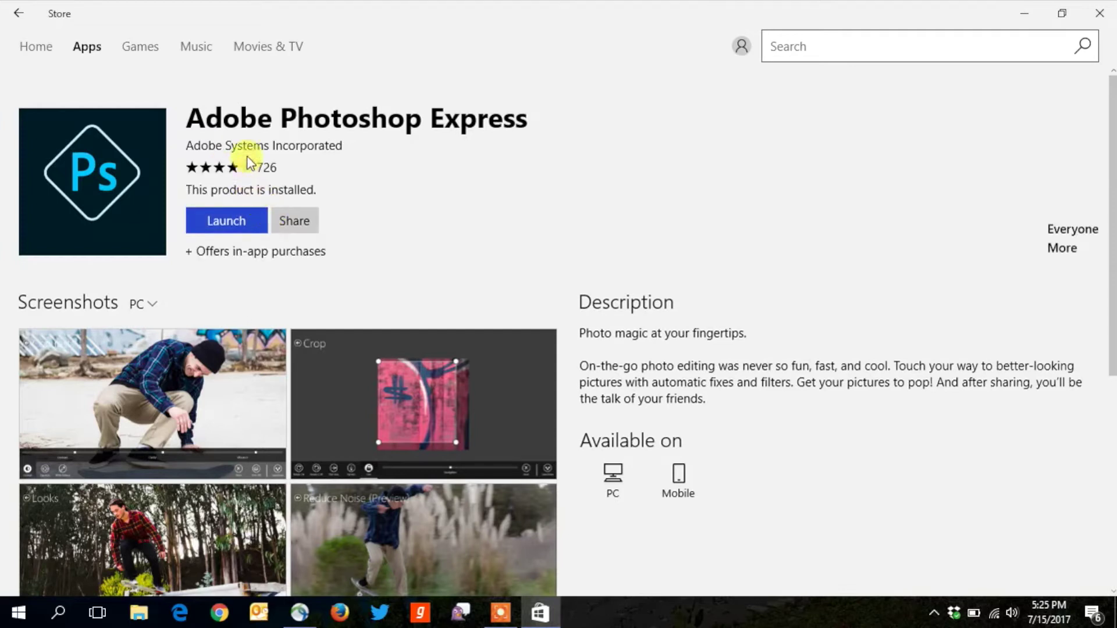
Launch Photoshop Express and open the stairs portrait from the Pictures Library.
left_click(220, 218)
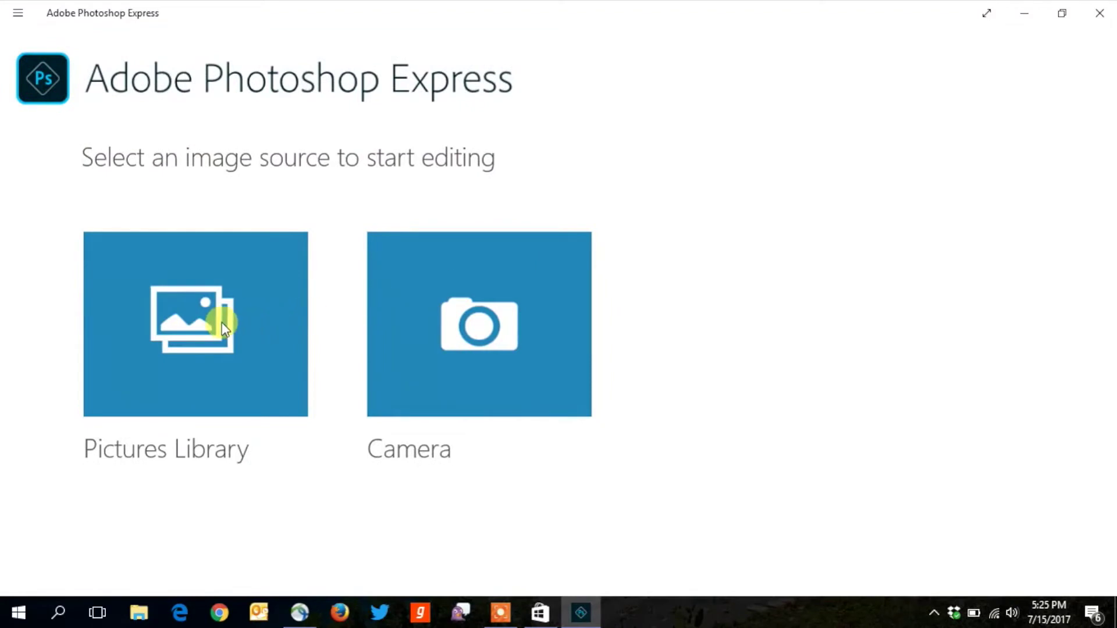
left_click(223, 329)
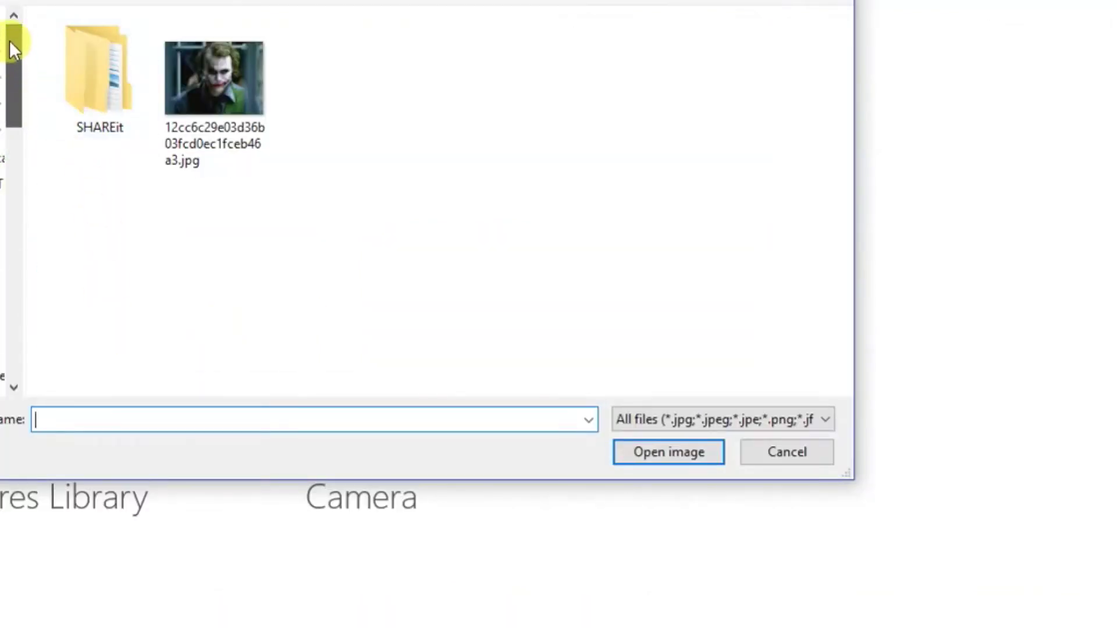
scroll(10, 40, "down", 5)
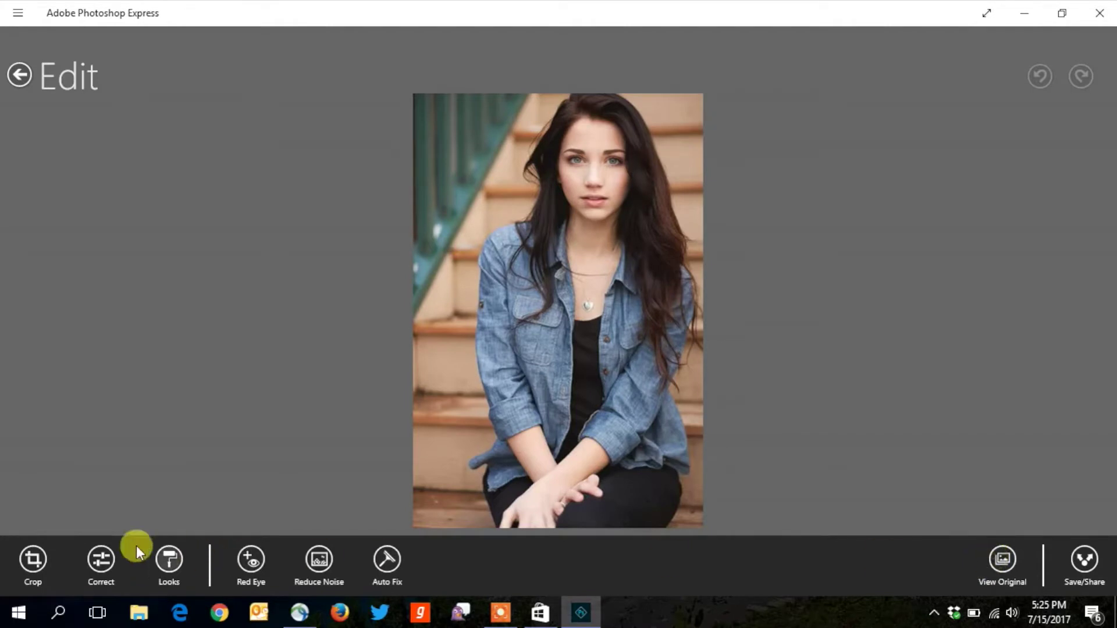
Crop a thin strip off the portrait's left edge.
left_click(29, 564)
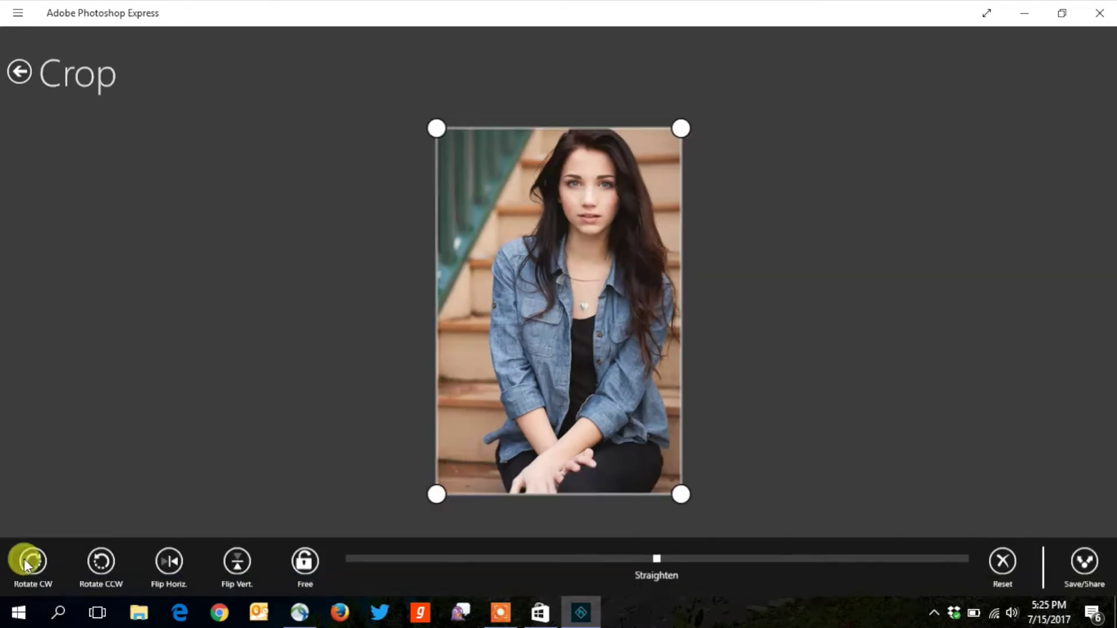
left_click_drag(438, 130, 455, 130)
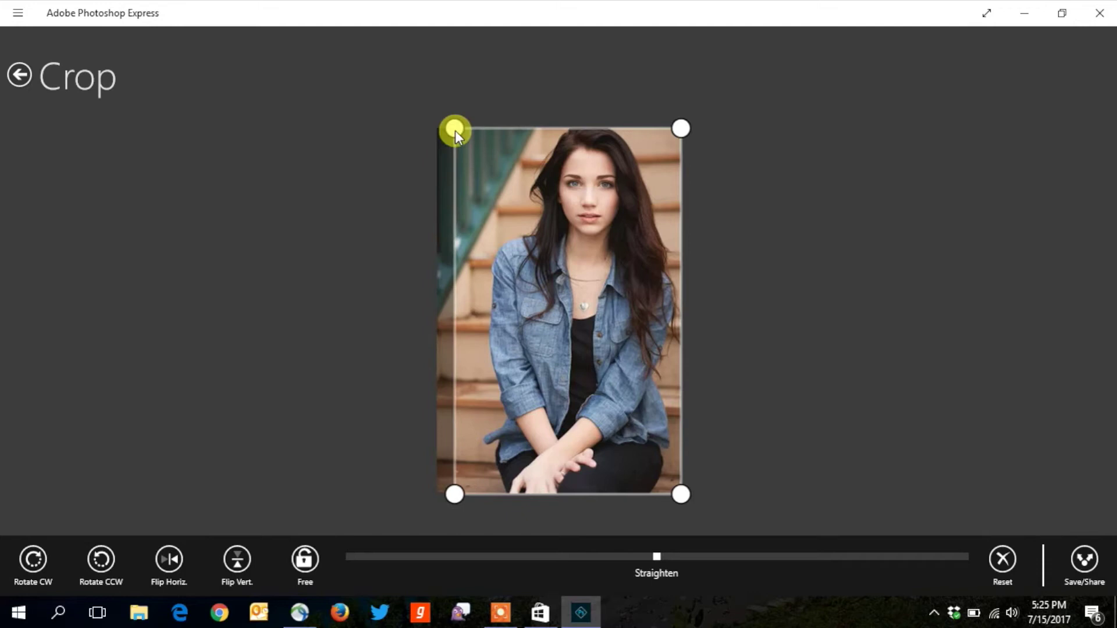
left_click(18, 75)
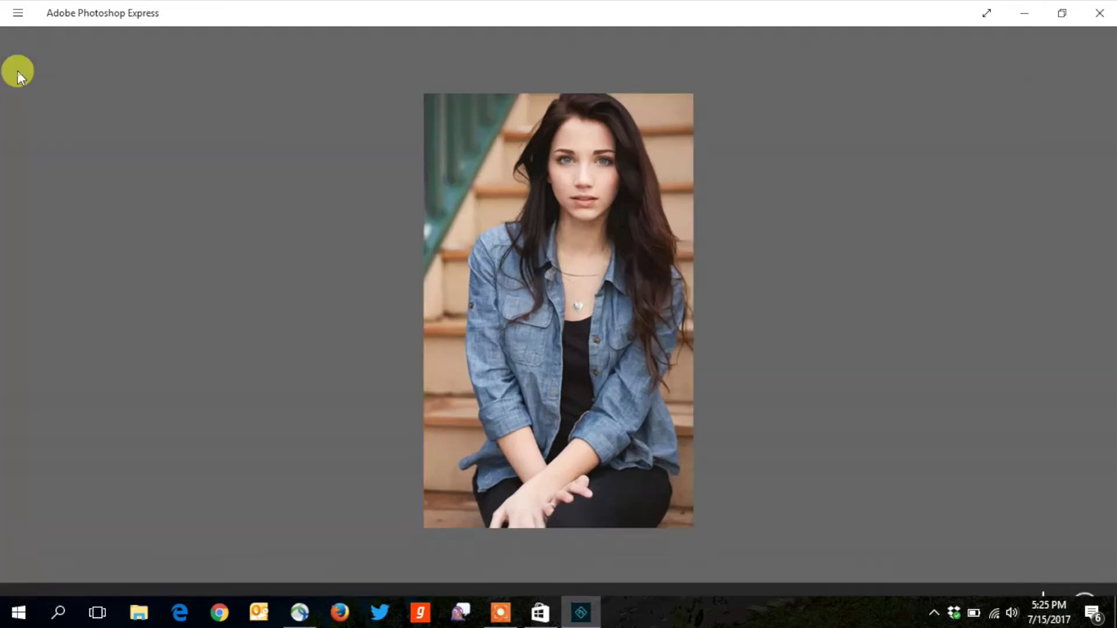
Apply Auto Fix and compare the result against the original photo.
left_click(100, 562)
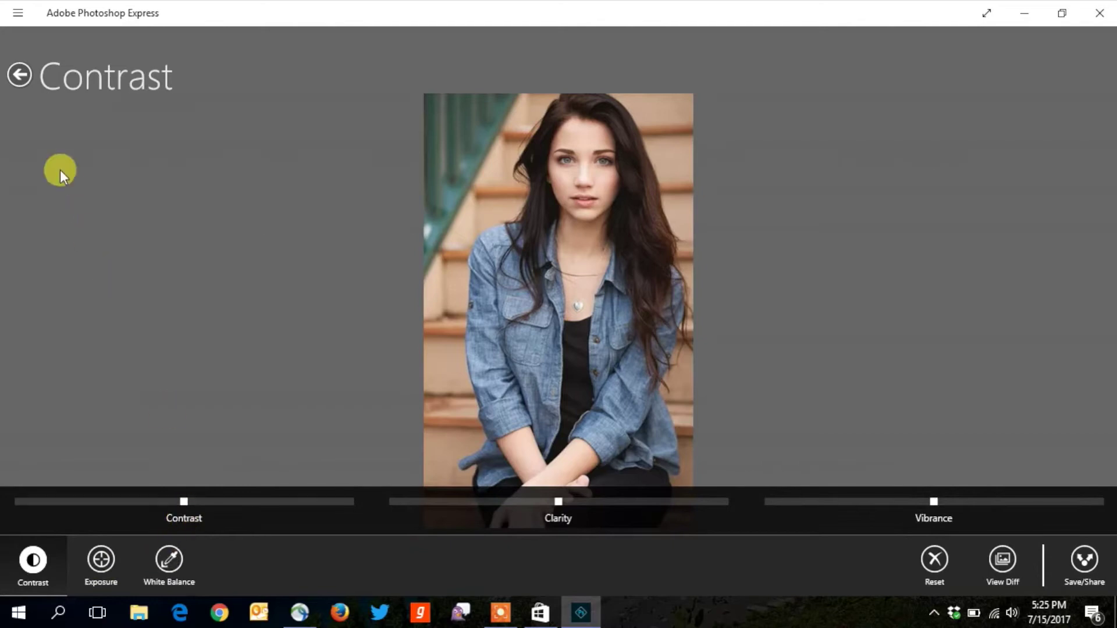
left_click(19, 72)
left_click(390, 568)
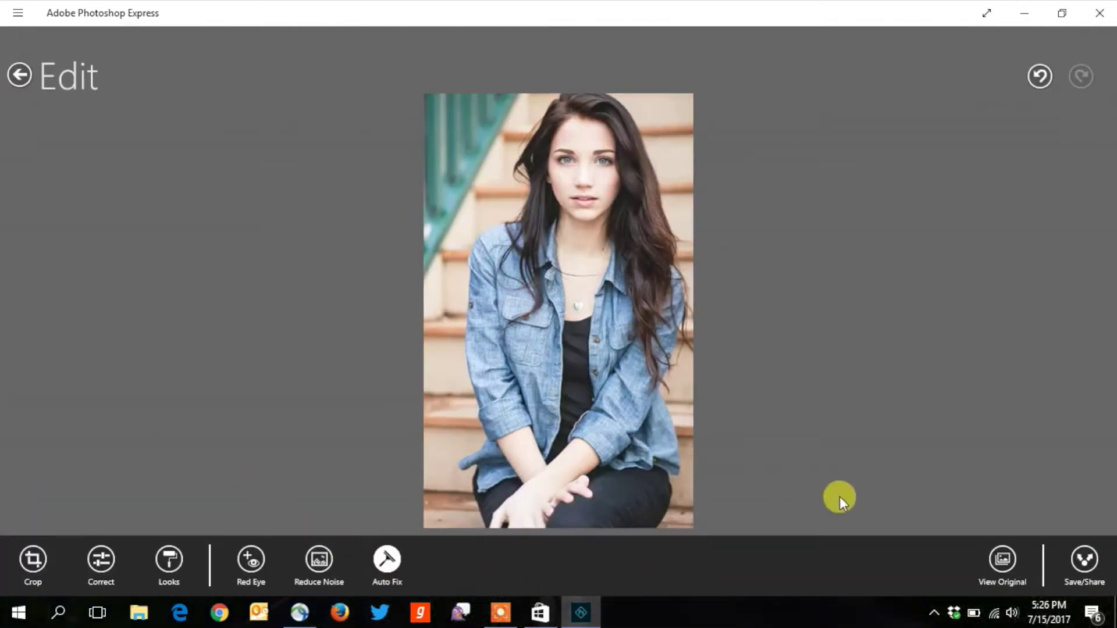
left_click(1027, 559)
left_click(1029, 559)
Max out clarity and vibrance, ease contrast back slightly, and nudge exposure to 5.
left_click(386, 540)
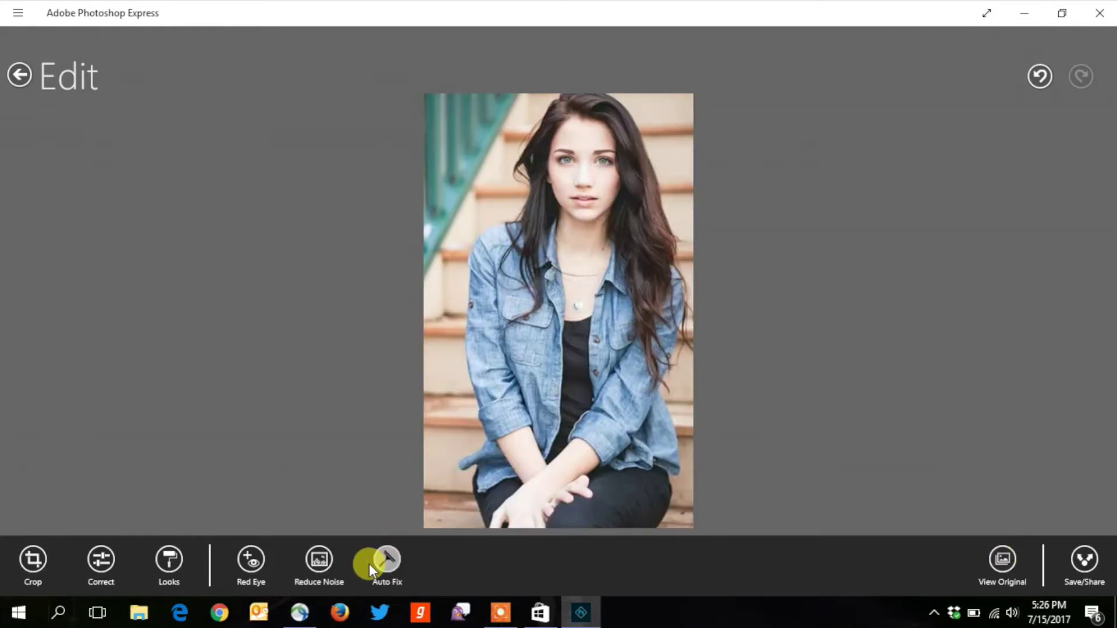
left_click(98, 561)
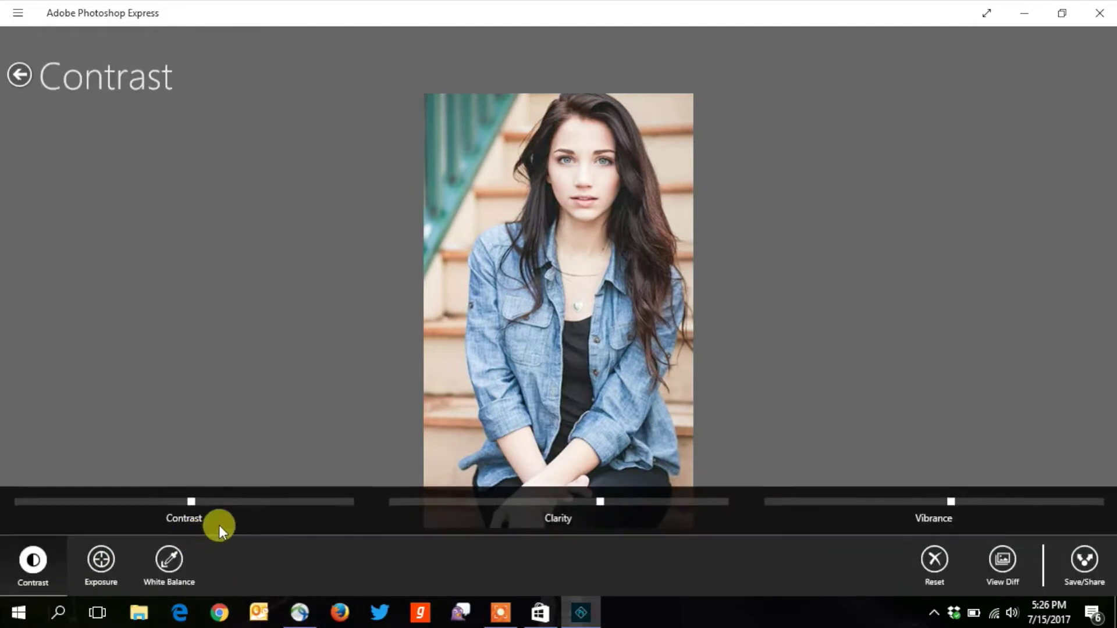
mouse_move(186, 499)
left_mouse_down()
mouse_move(55, 505)
mouse_move(231, 510)
left_mouse_up()
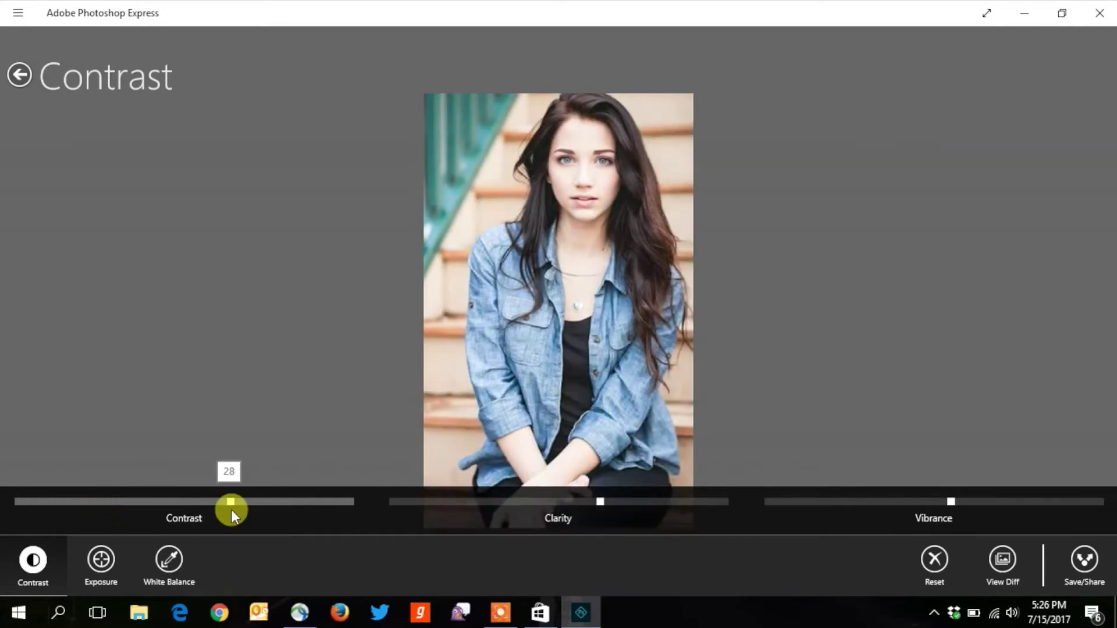
mouse_move(598, 500)
left_mouse_down()
mouse_move(706, 514)
mouse_move(637, 512)
left_mouse_up()
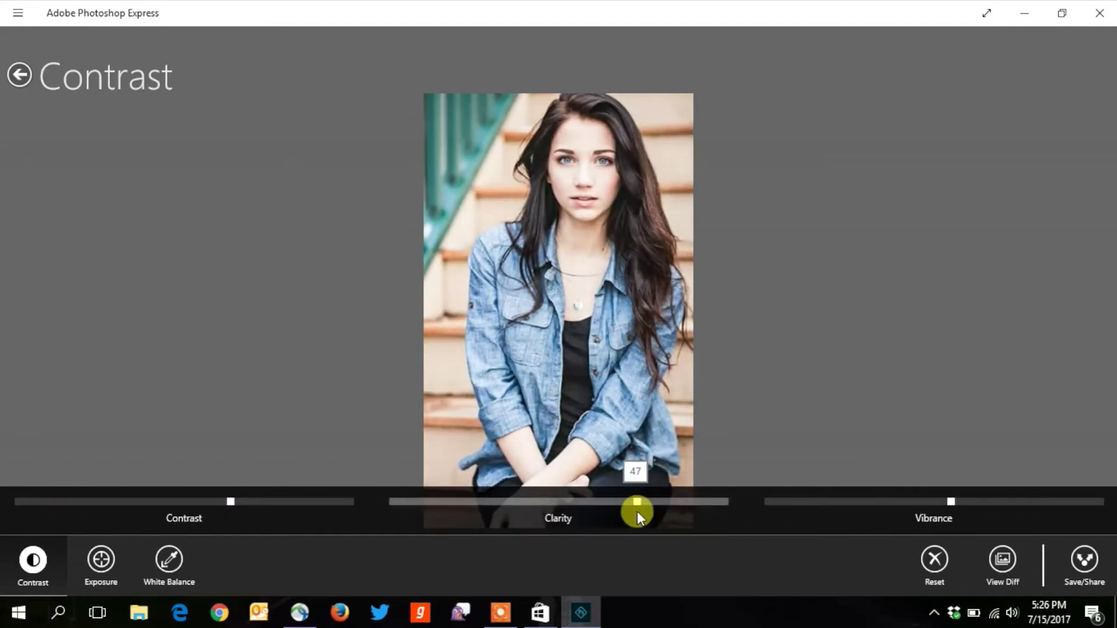
left_click_drag(950, 502, 1069, 502)
mouse_move(642, 500)
left_mouse_down()
mouse_move(552, 502)
mouse_move(724, 499)
left_mouse_up()
left_click_drag(231, 501, 161, 498)
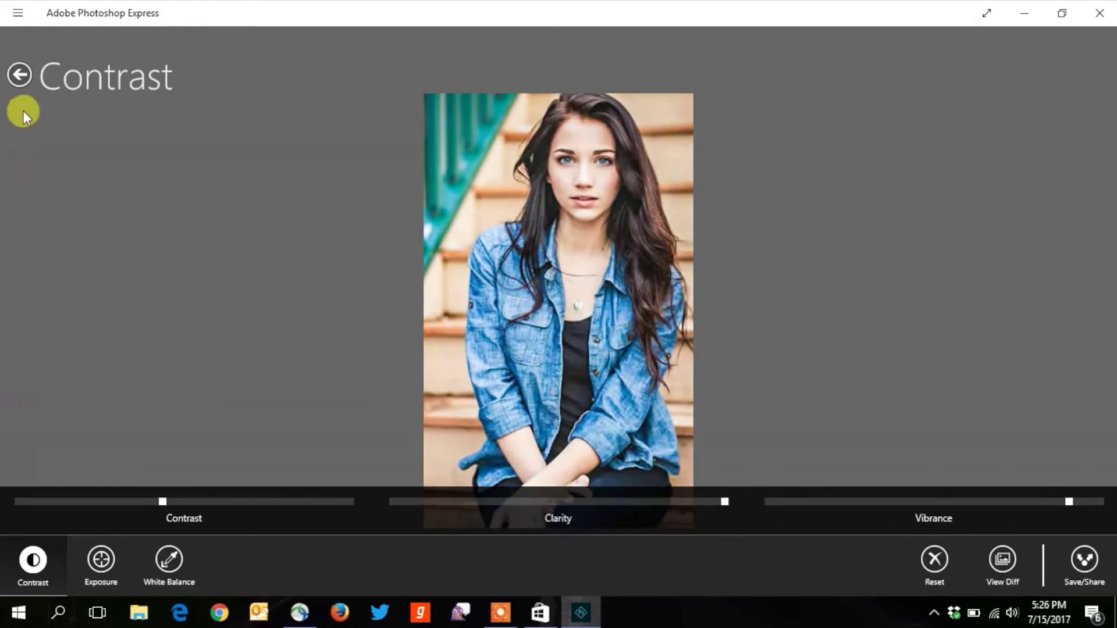
left_click(100, 559)
left_click_drag(210, 501, 193, 500)
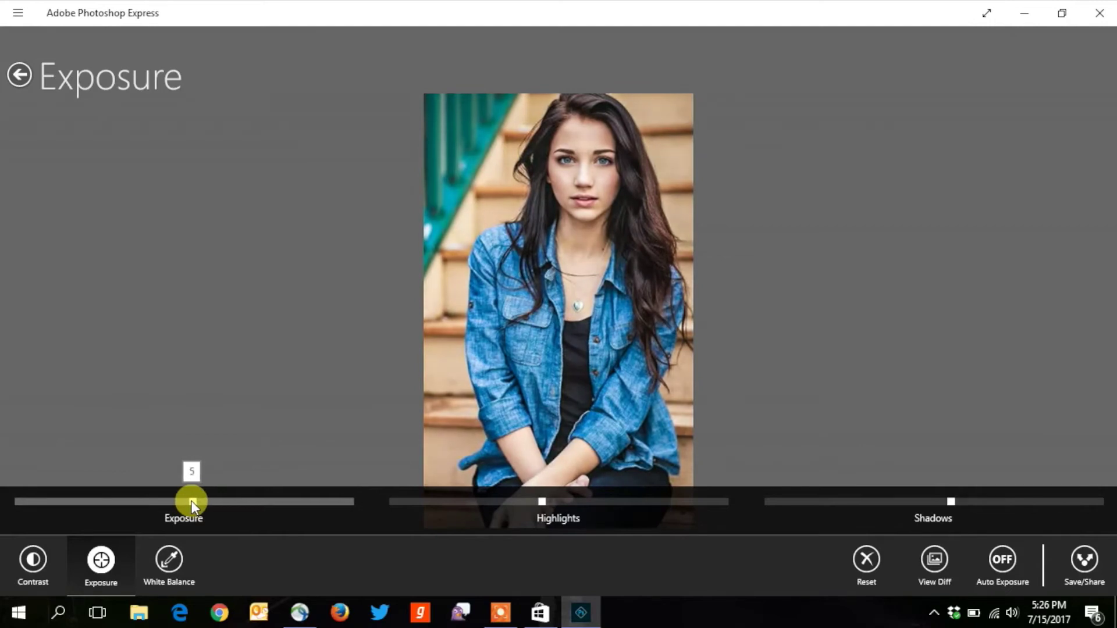
Toggle between the edited and original portrait several times to compare them.
left_click(540, 499)
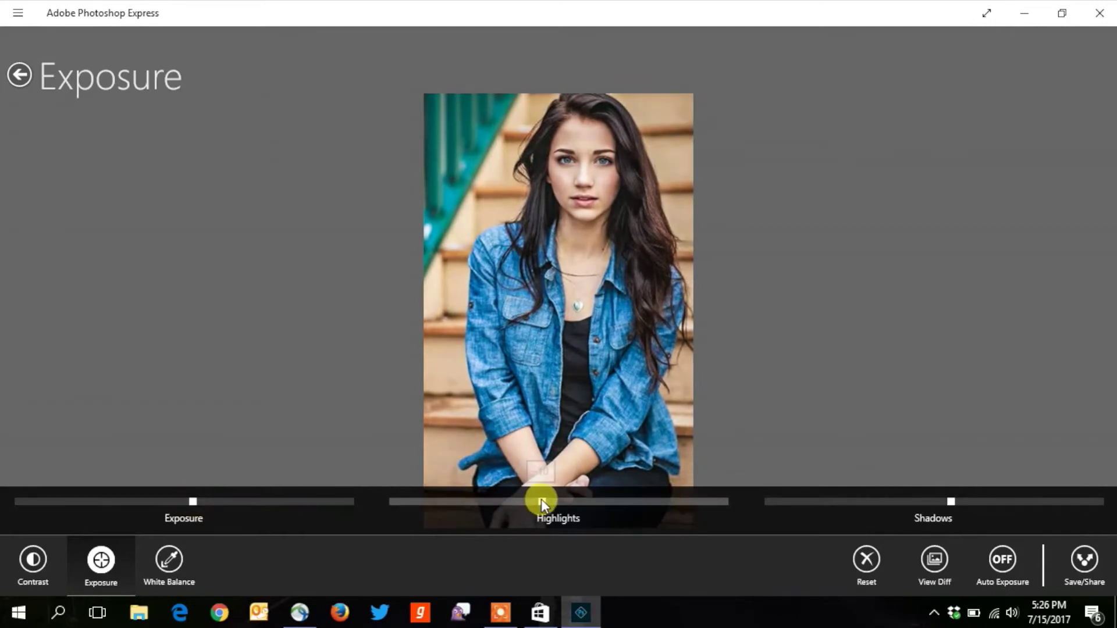
left_click(931, 561)
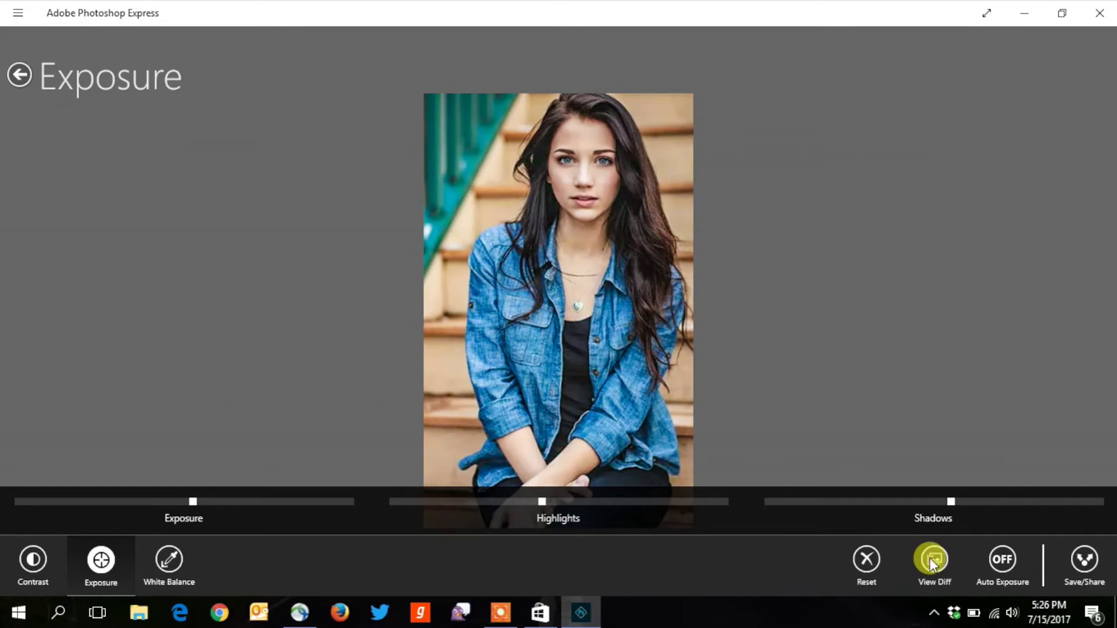
left_click(931, 562)
left_click(931, 562)
left_click(931, 561)
Adjust highlights, pull shadows all the way down, and cool temperature to -20.
mouse_move(541, 497)
left_mouse_down()
mouse_move(510, 504)
mouse_move(641, 508)
left_mouse_up()
mouse_move(912, 503)
left_mouse_down()
mouse_move(887, 504)
mouse_move(1013, 510)
mouse_move(760, 510)
left_mouse_up()
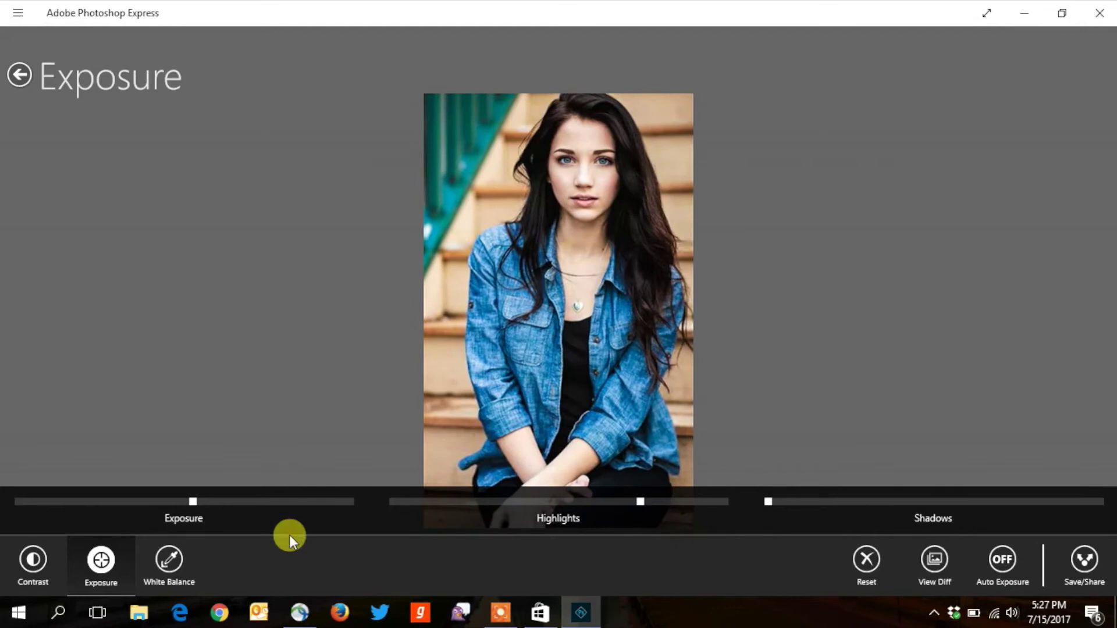
left_click(164, 561)
mouse_move(249, 499)
left_mouse_down()
mouse_move(224, 506)
mouse_move(315, 521)
mouse_move(254, 521)
mouse_move(277, 520)
left_mouse_up()
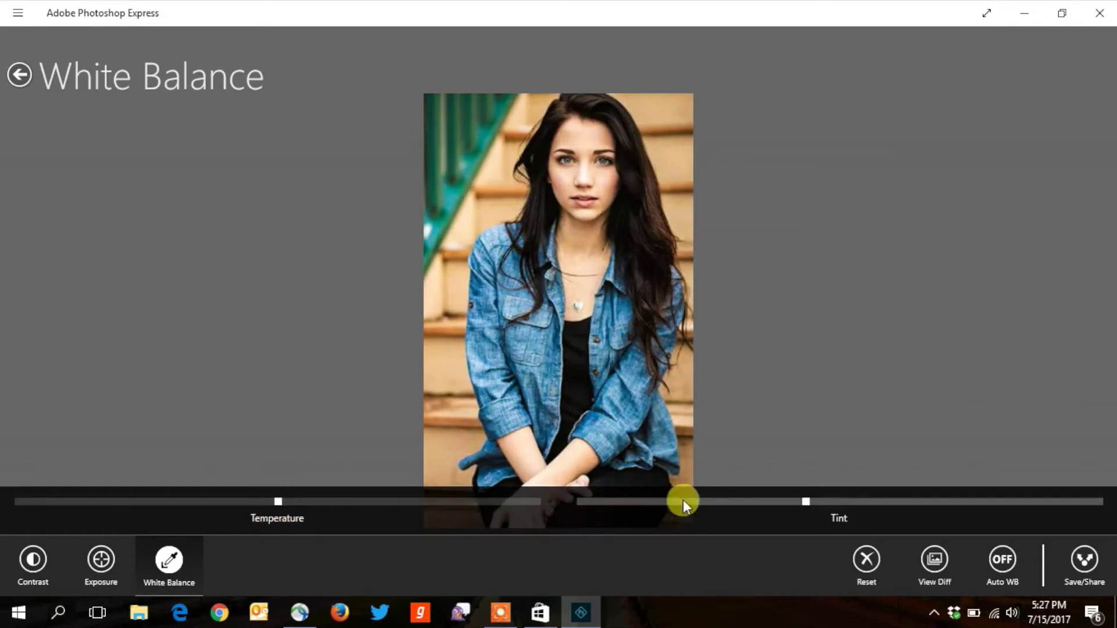
Nudge the Tint slider up slightly.
mouse_move(800, 498)
left_mouse_down()
mouse_move(842, 502)
mouse_move(826, 504)
left_mouse_up()
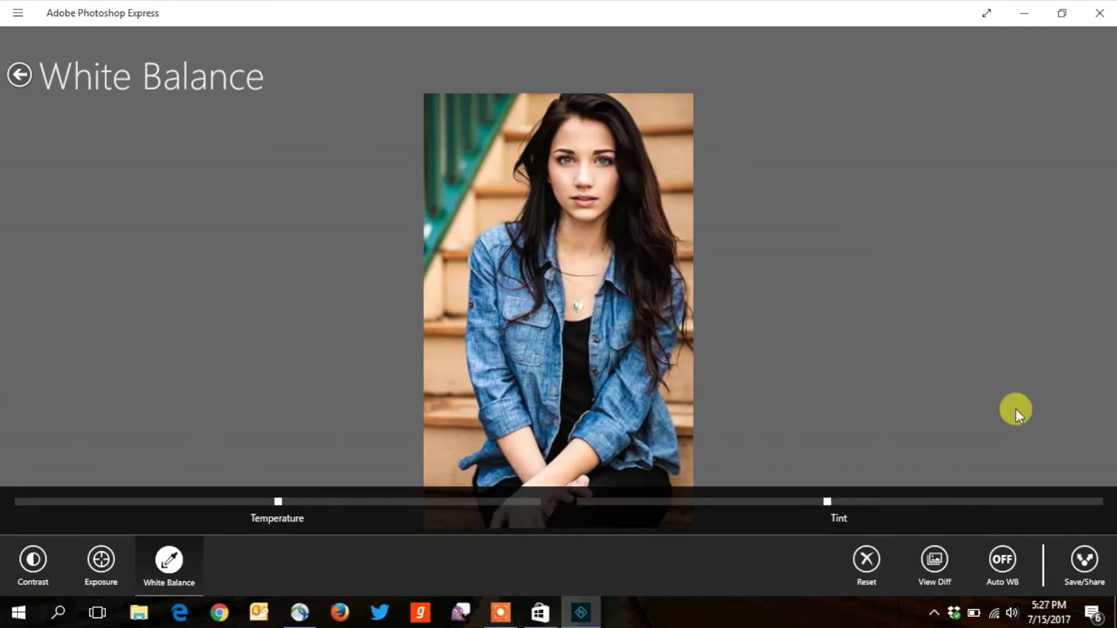
Preview the Bueno, Summer and No Look presets, then apply the Spring look.
left_click(19, 73)
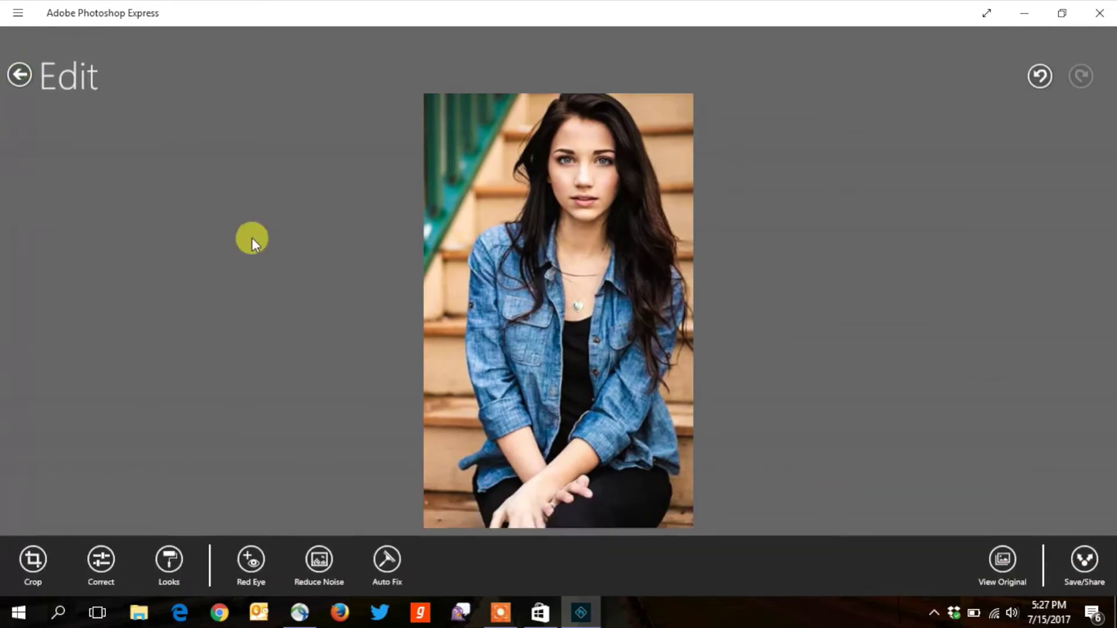
left_click(170, 563)
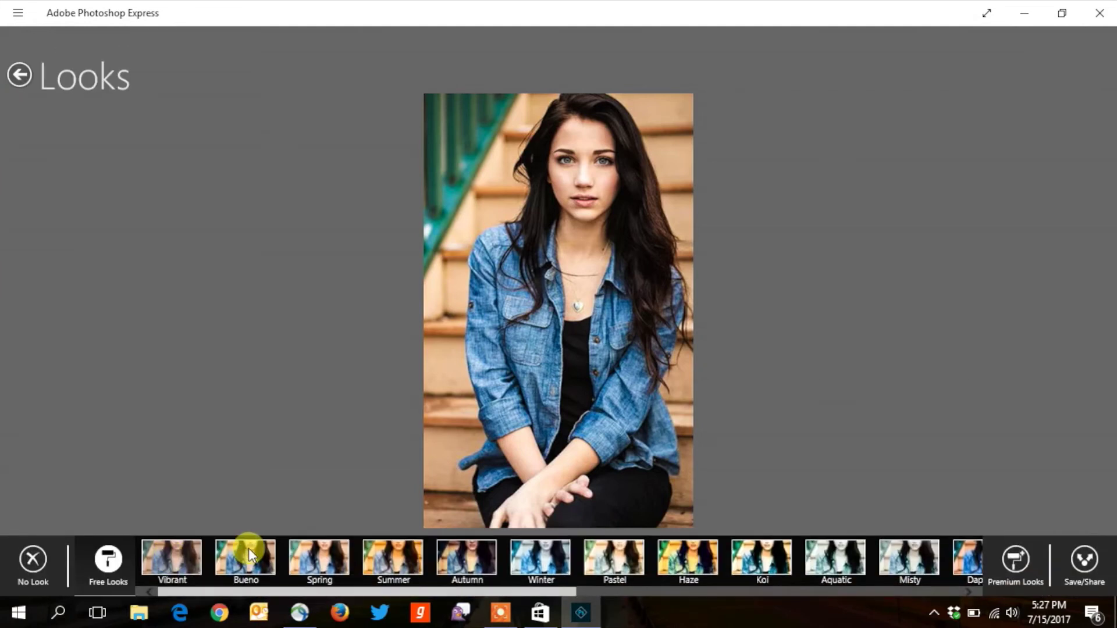
left_click(249, 550)
left_click(306, 556)
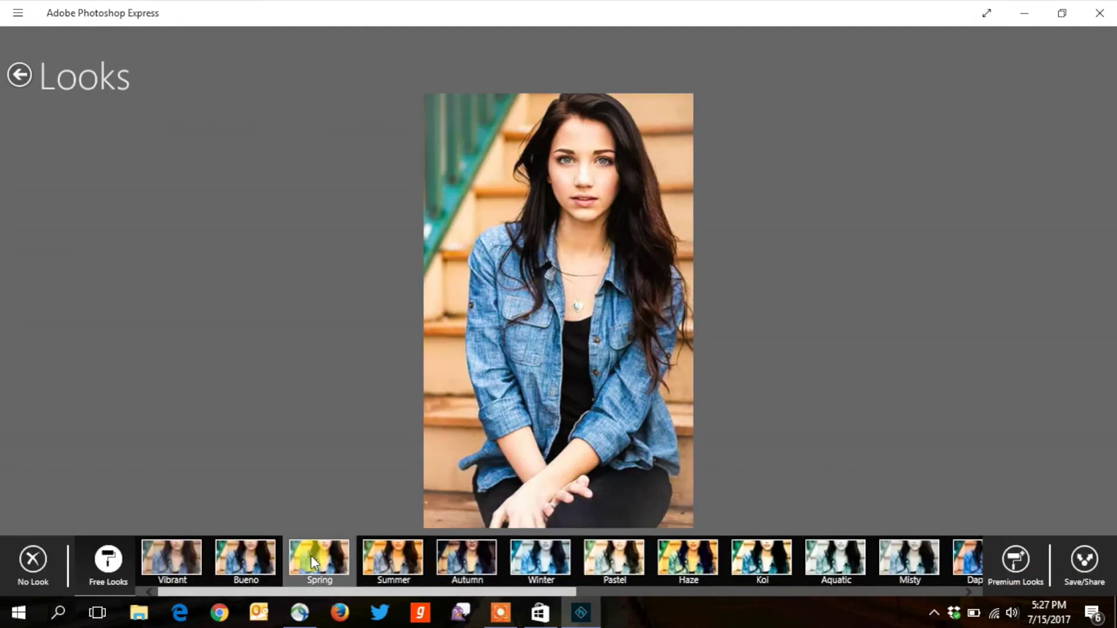
left_click(397, 559)
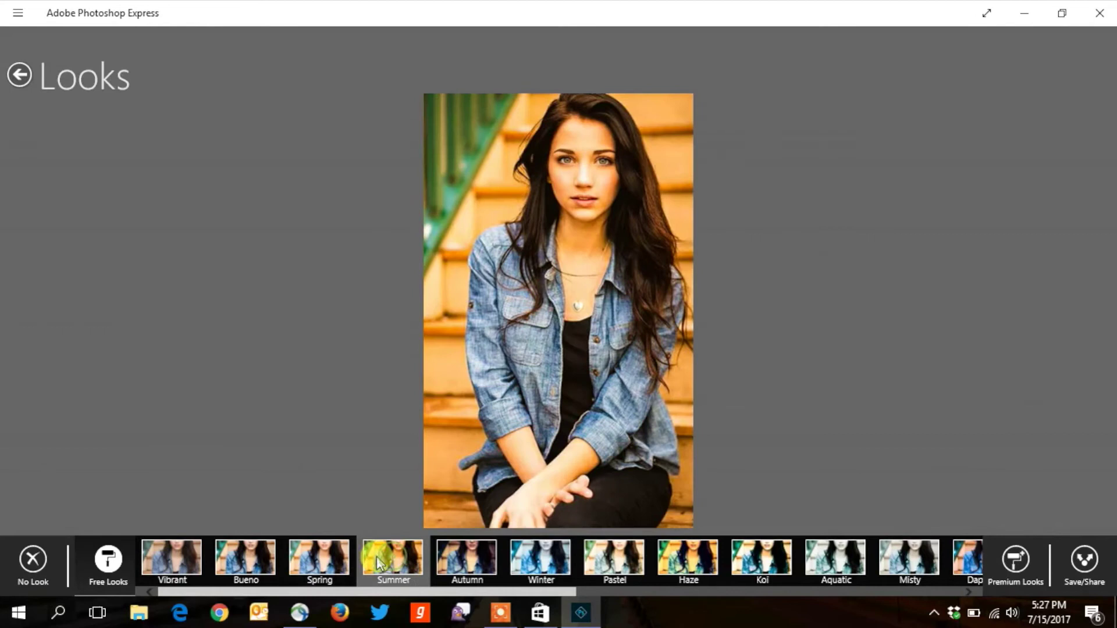
left_click(322, 561)
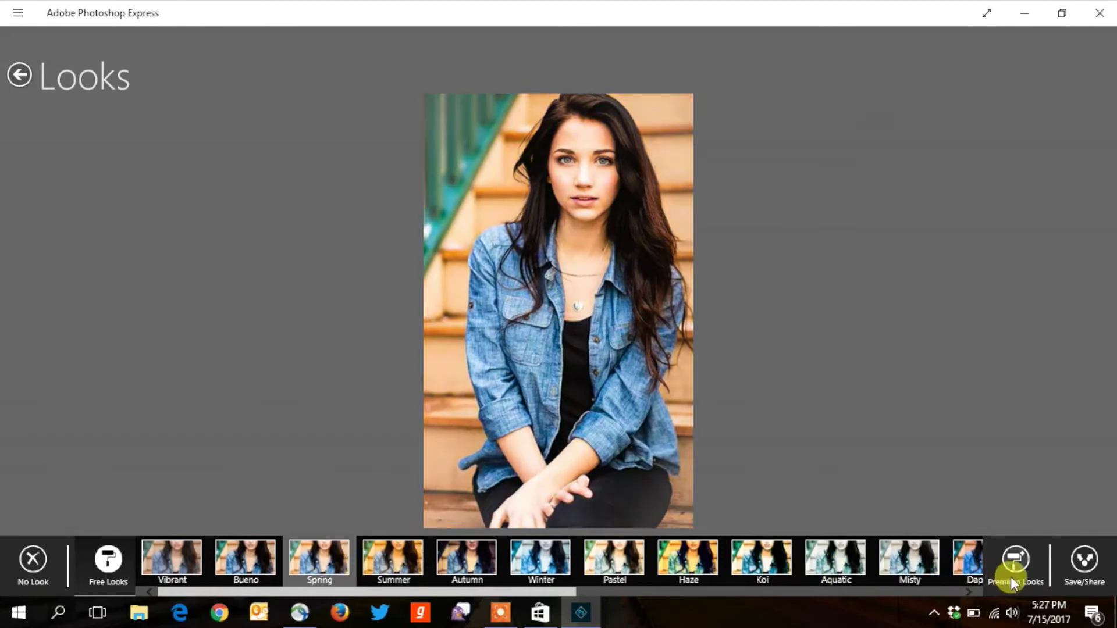
left_click(396, 550)
left_click(17, 556)
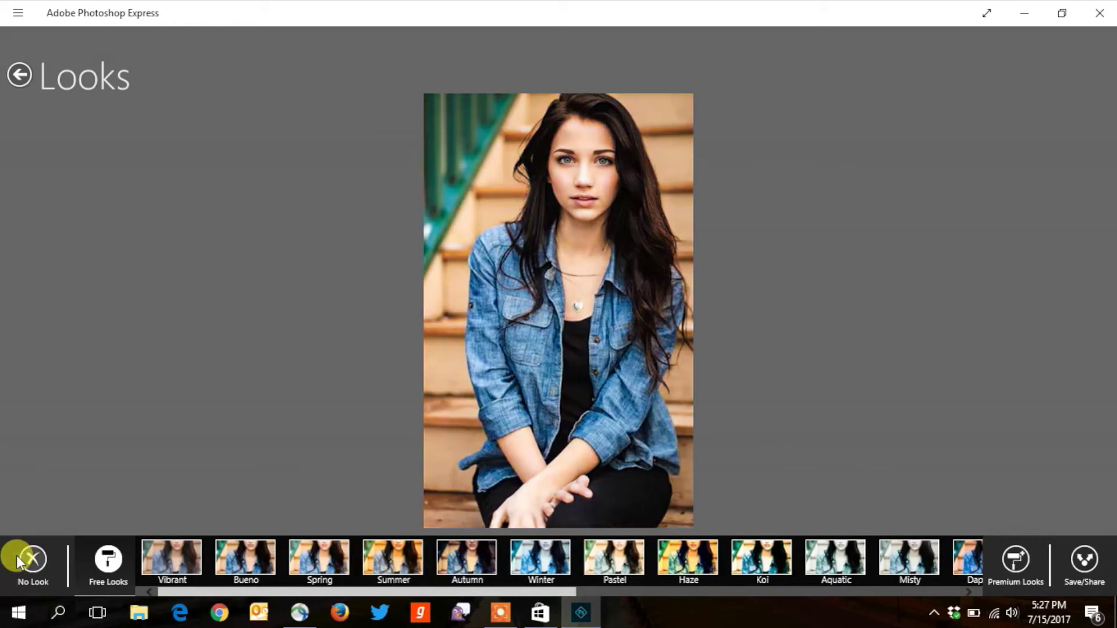
left_click(316, 546)
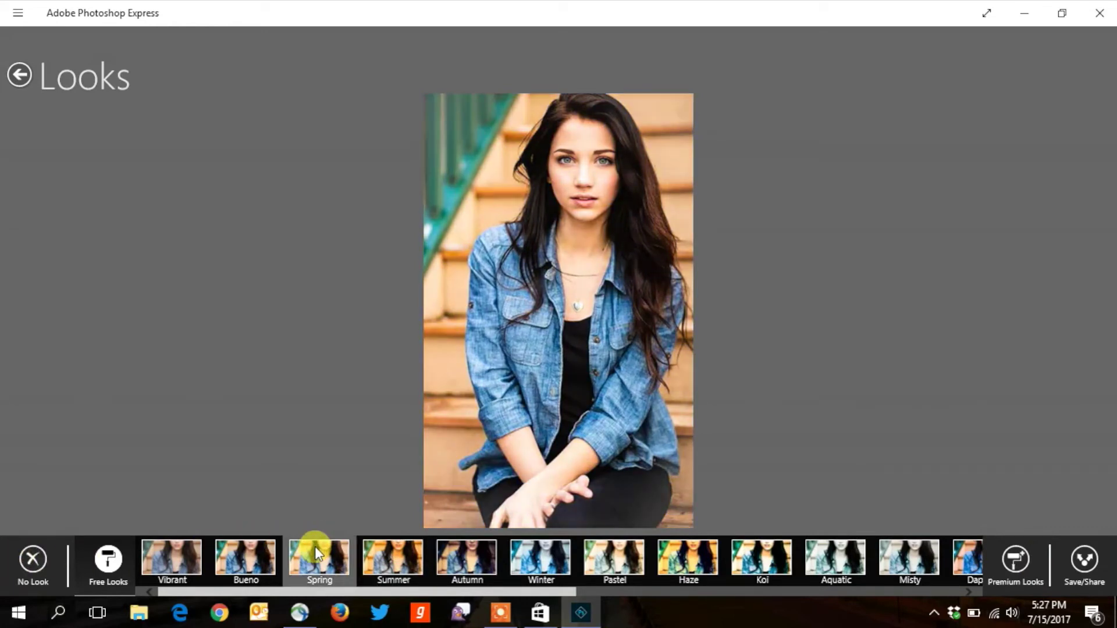
left_click(19, 75)
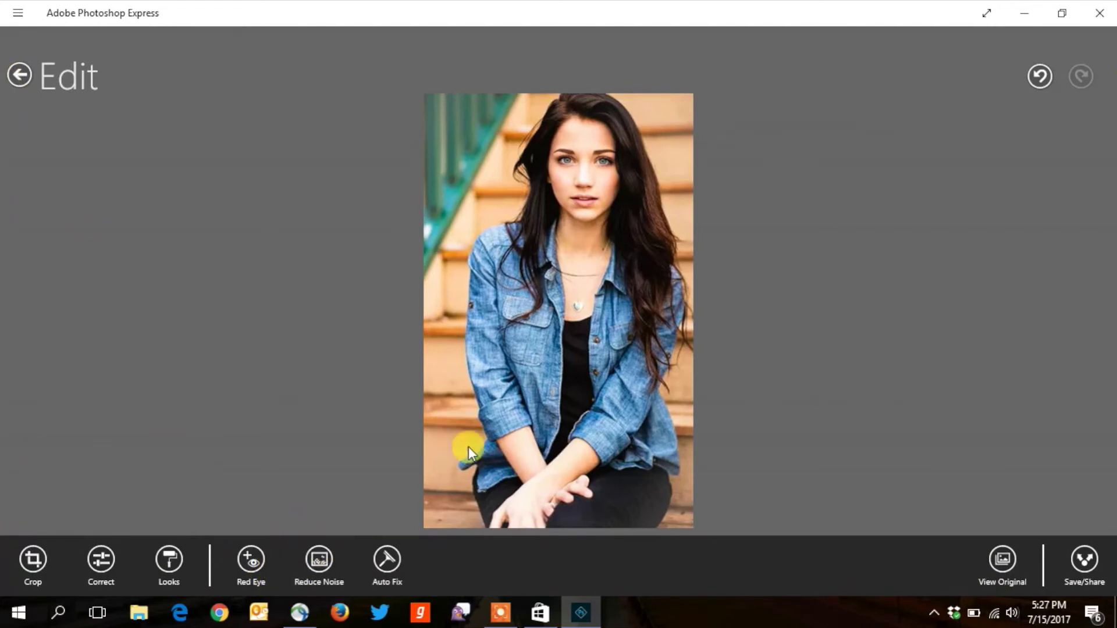
Try several luminance and colour noise reduction strengths, then apply Auto Fix.
left_click(317, 561)
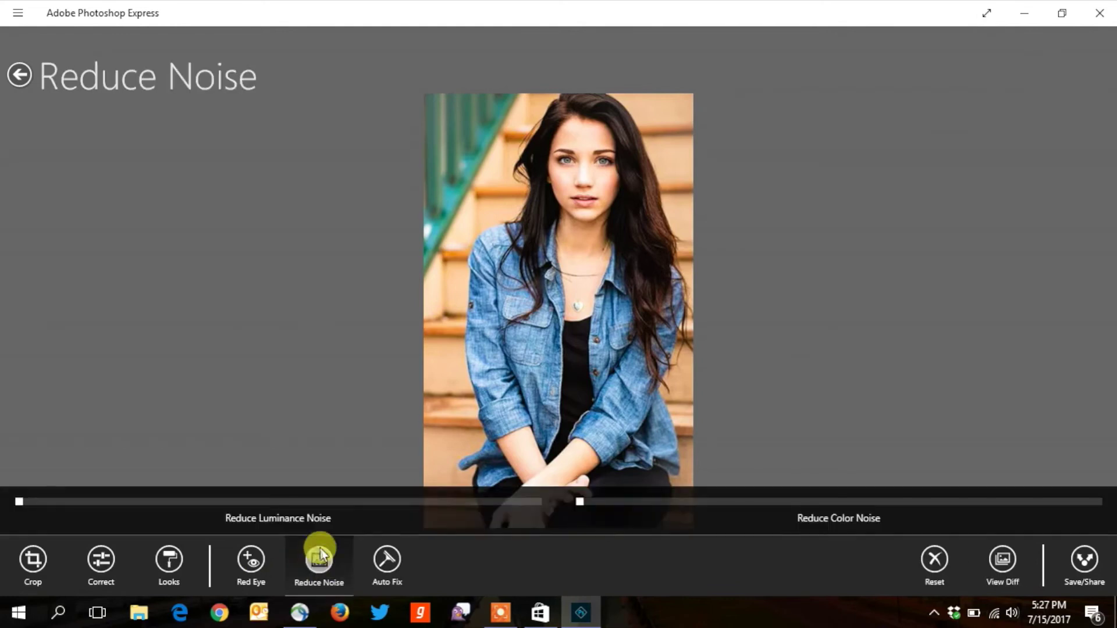
mouse_move(468, 500)
left_mouse_down()
mouse_move(13, 503)
mouse_move(572, 553)
left_mouse_up()
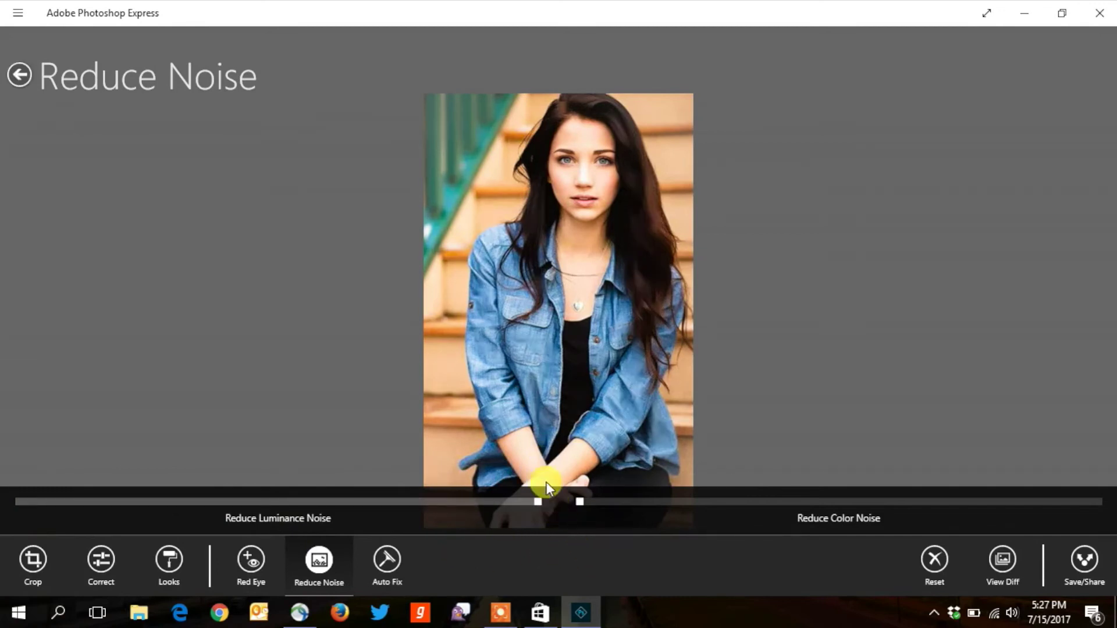
left_click_drag(538, 504, 16, 501)
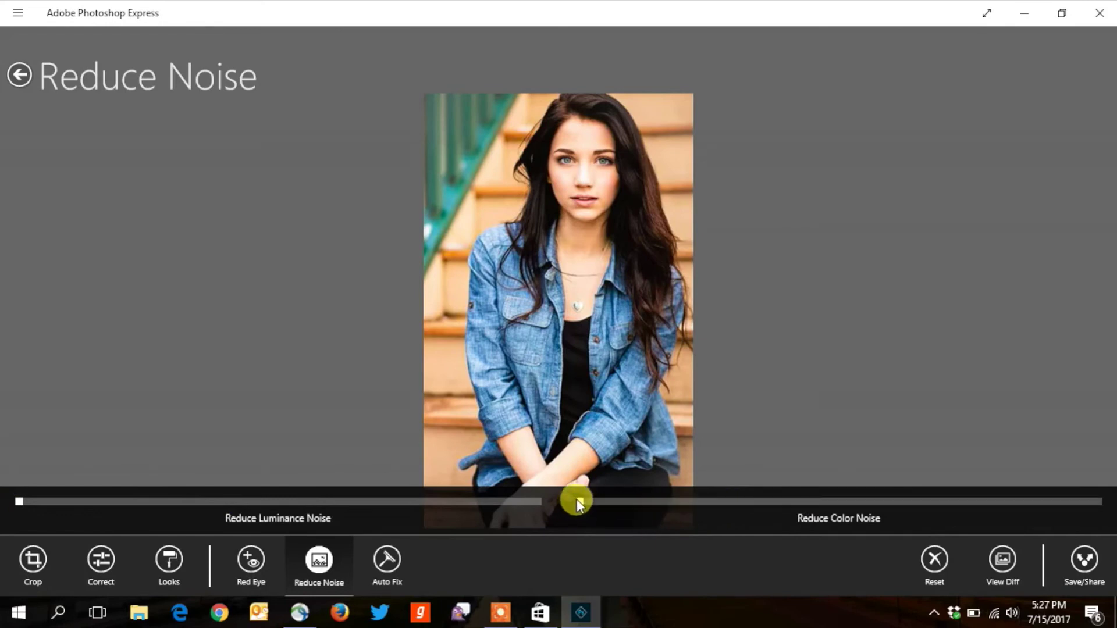
mouse_move(577, 502)
left_mouse_down()
mouse_move(1074, 521)
mouse_move(1111, 505)
mouse_move(905, 506)
left_mouse_up()
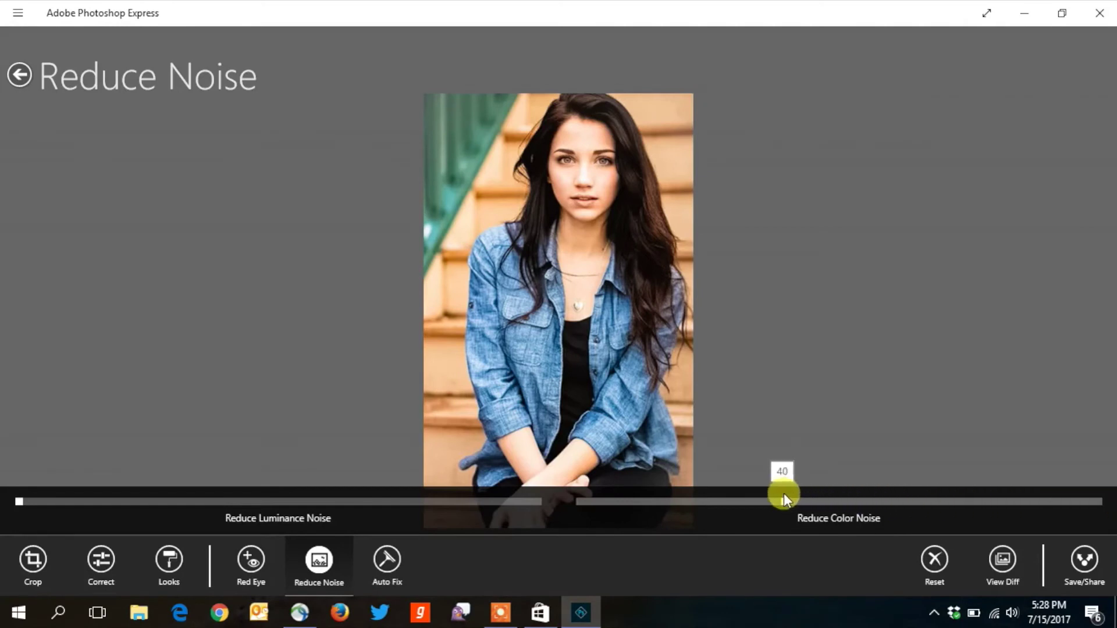
left_click_drag(784, 493, 560, 500)
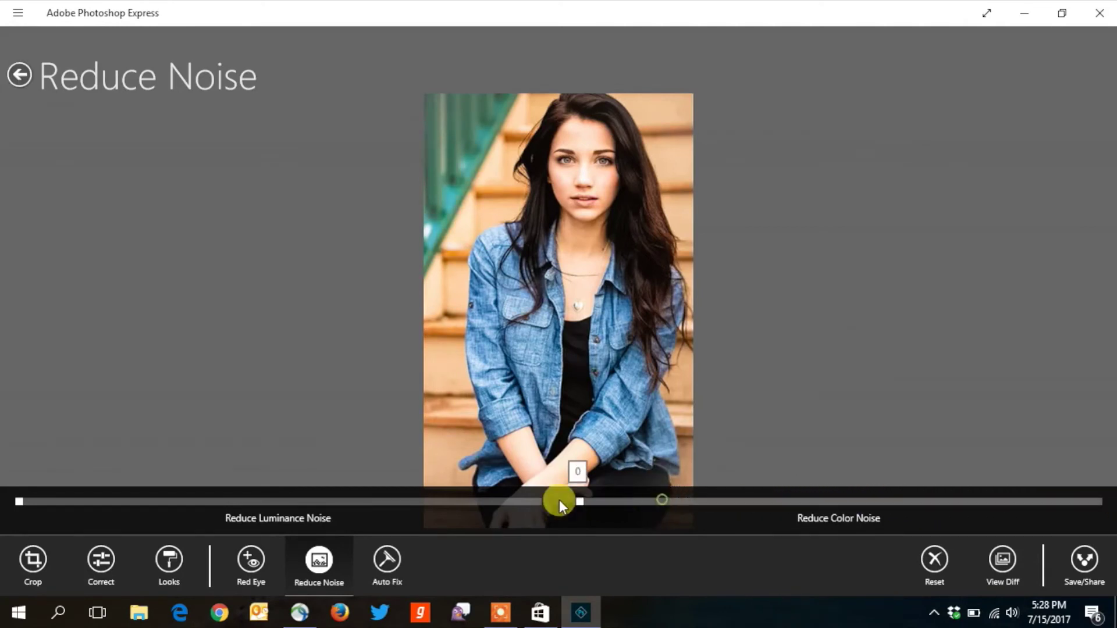
left_click(387, 563)
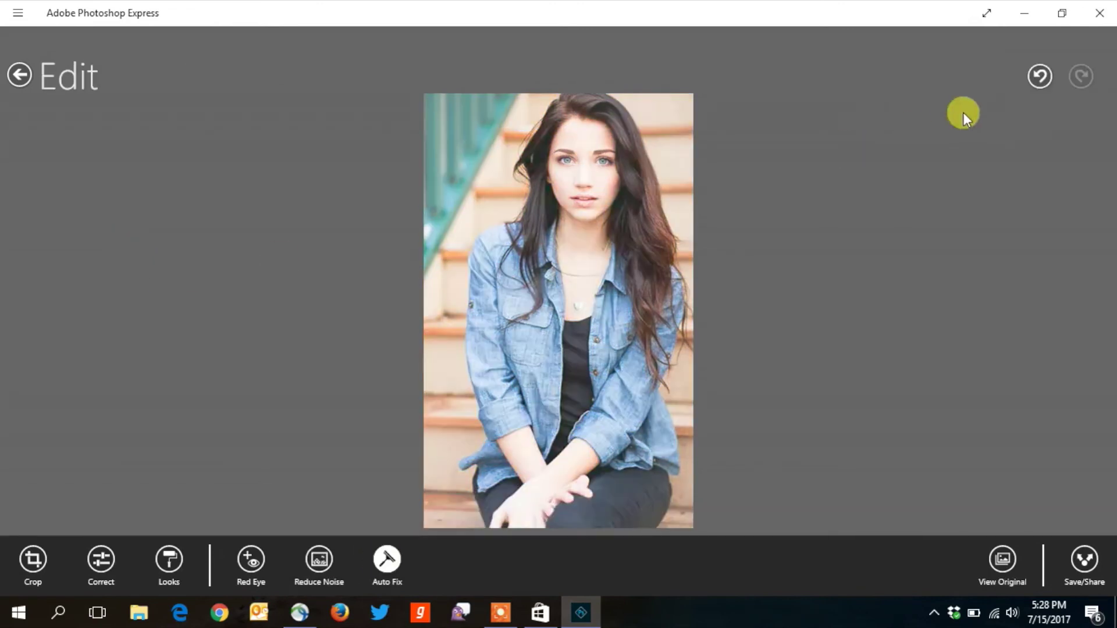
Undo Auto Fix and toggle View Original several times, ending on the edited version.
left_click(1039, 78)
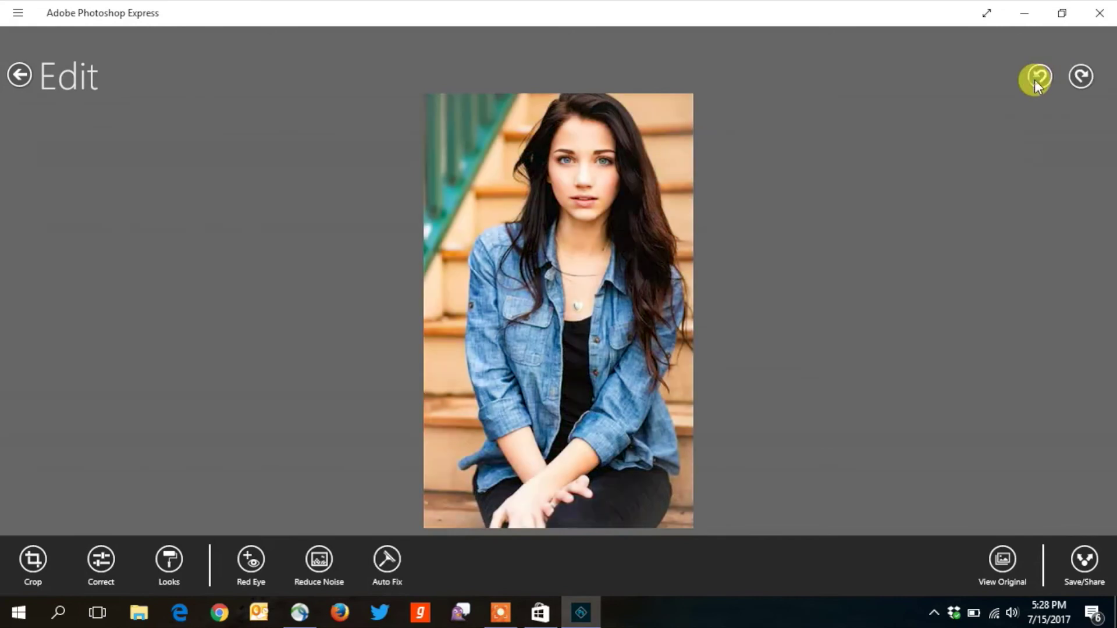
left_click(1008, 566)
left_click(1008, 566)
left_click(1008, 565)
left_click(1008, 565)
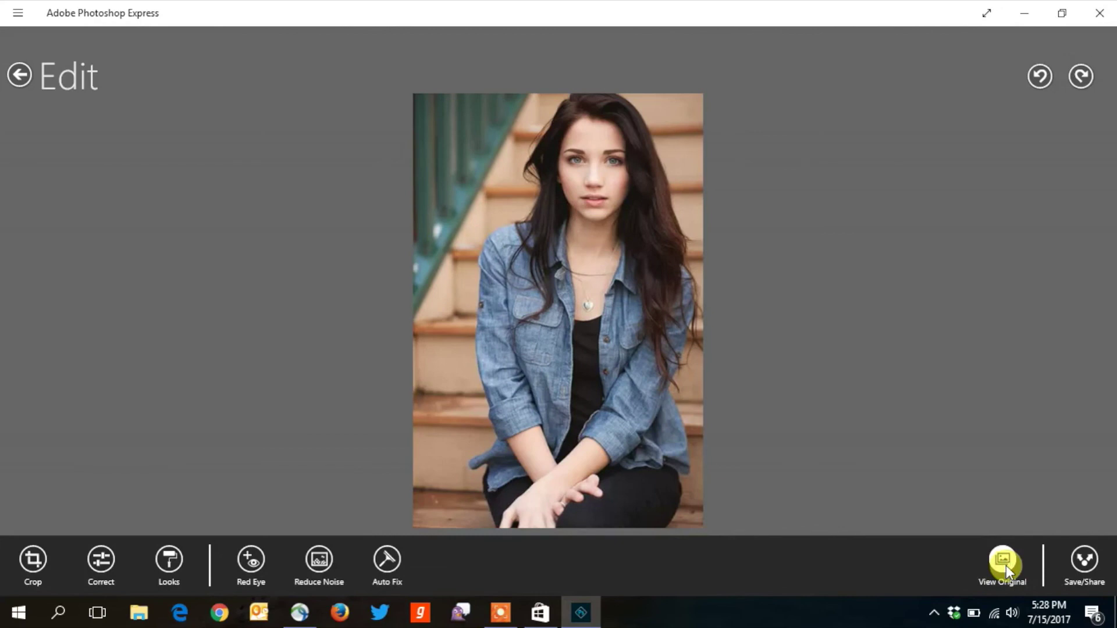
left_click(1006, 565)
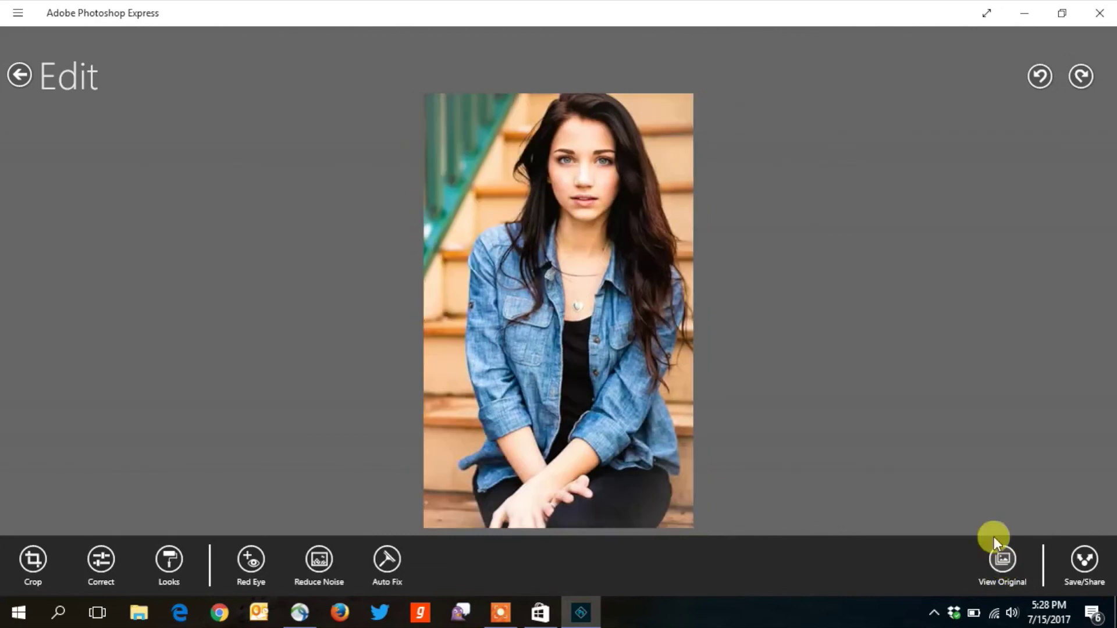
Choose Save on Device for the edited portrait, then reopen and dismiss the Save/Share options.
left_click(1086, 557)
left_click(1078, 522)
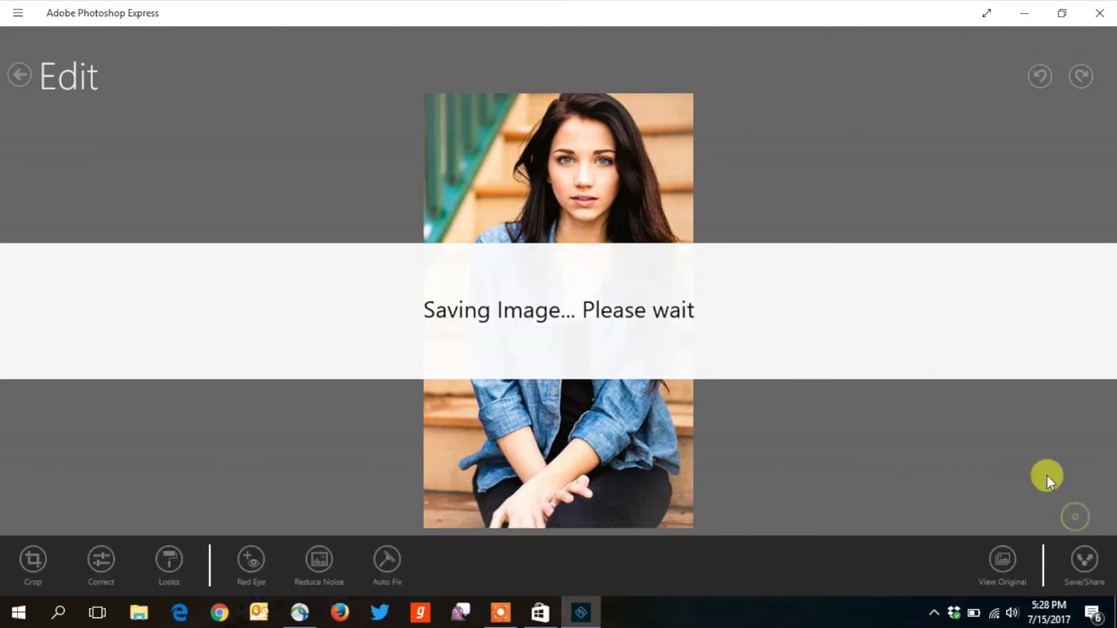
left_click(1084, 563)
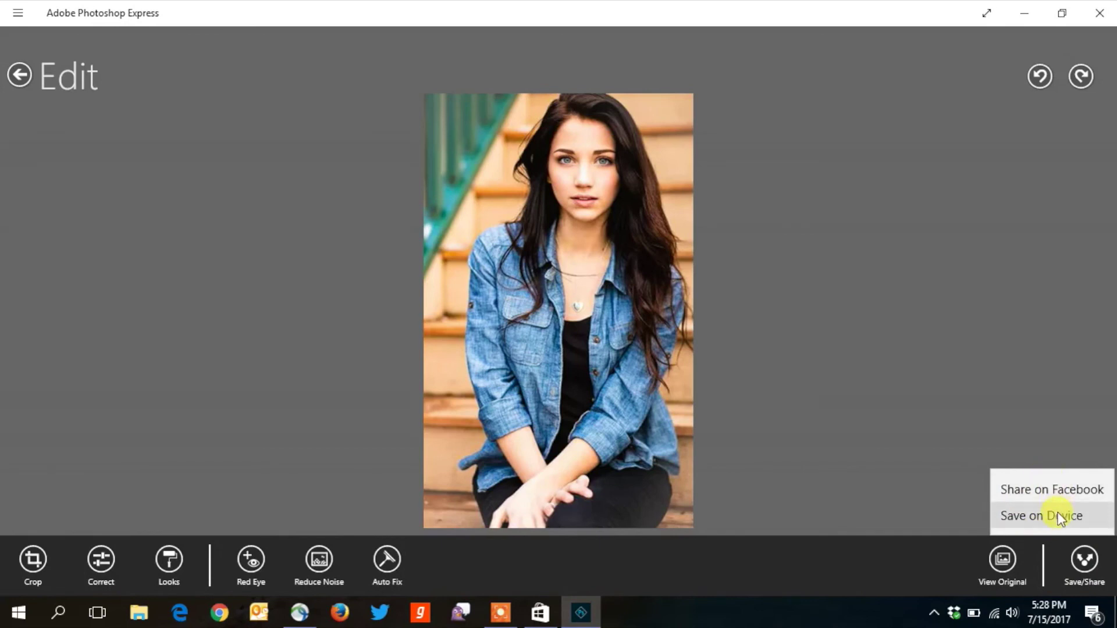
left_click(979, 387)
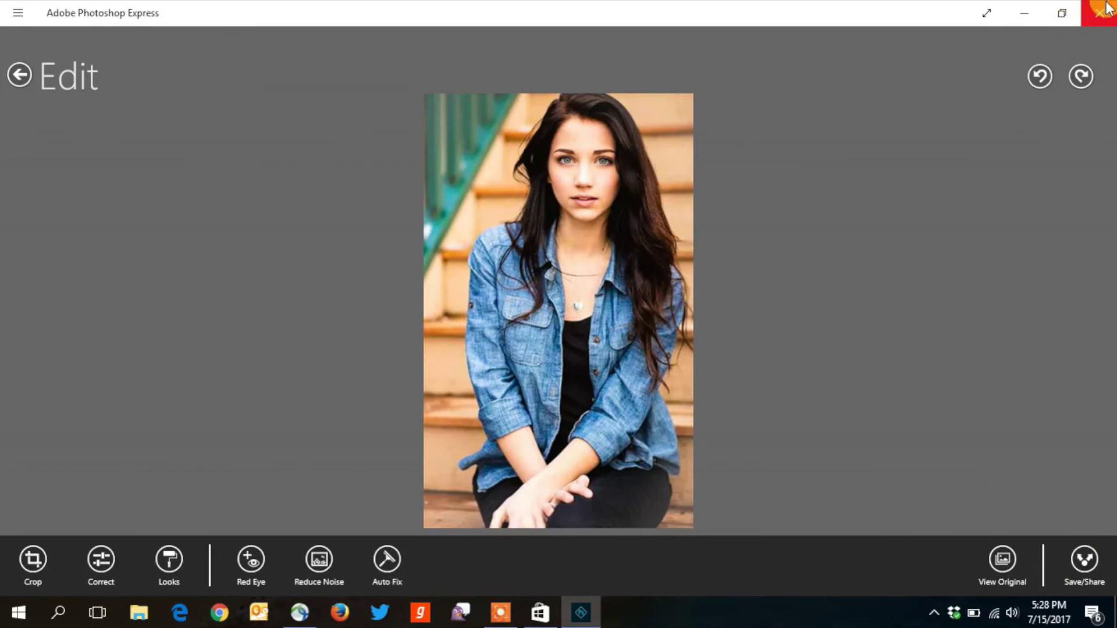